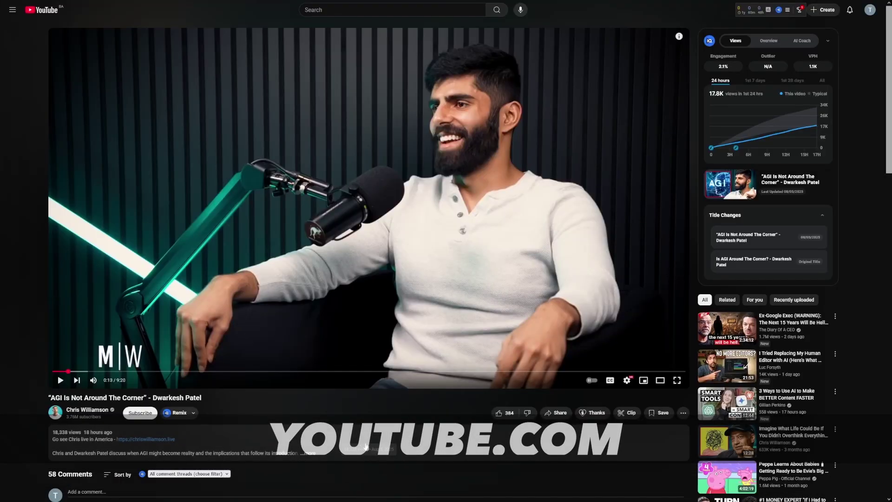
Copy the YouTube video's share link and submit it for clipping in a new chopAI project and in OpusClip
left_click(556, 412)
left_click(507, 287)
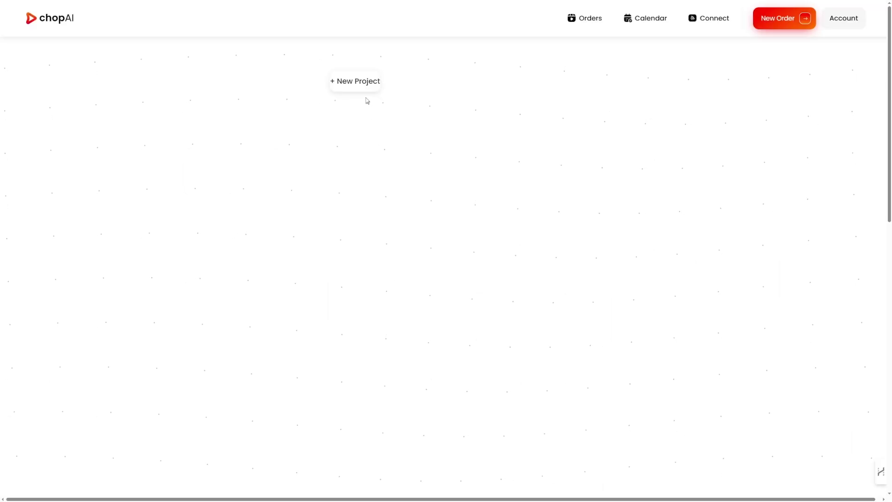
left_click(361, 85)
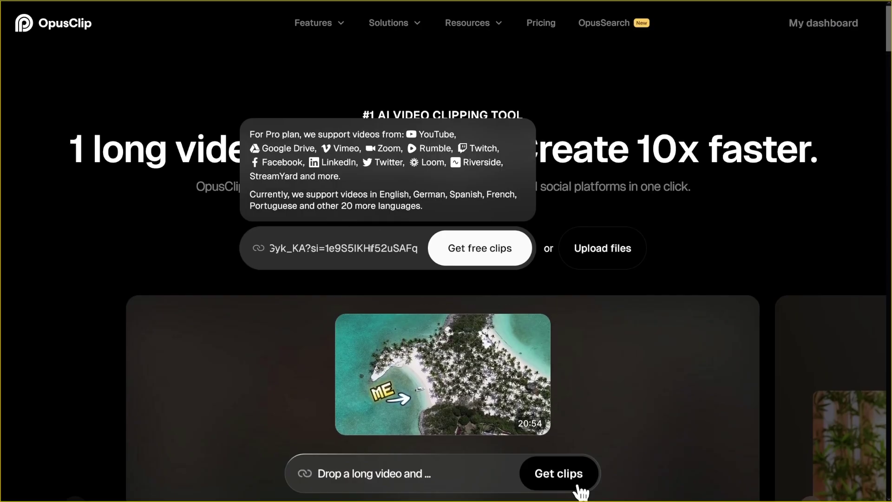
left_click(448, 263)
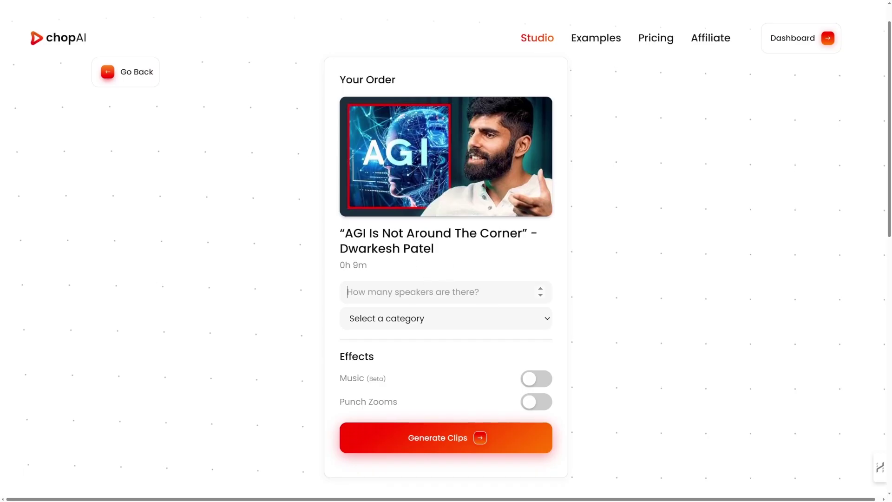
Set the chopAI order to 2 speakers and the Educational Podcast category
key("Return")
type("2")
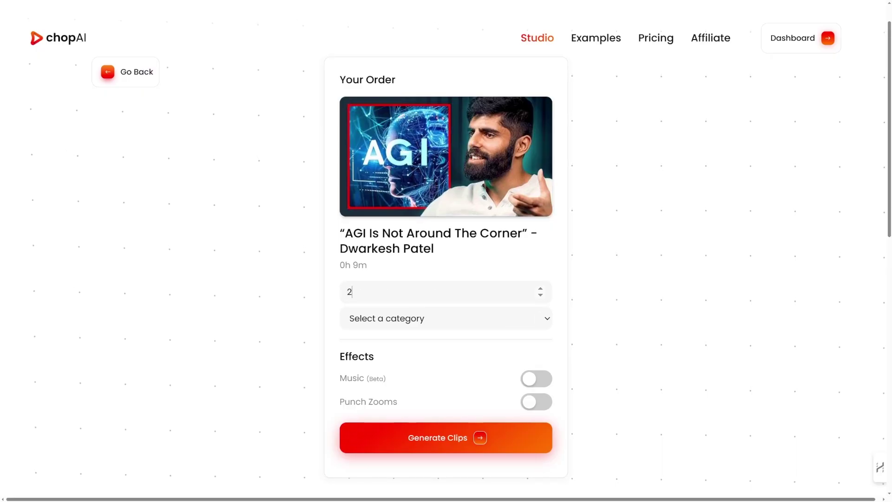
left_click(545, 320)
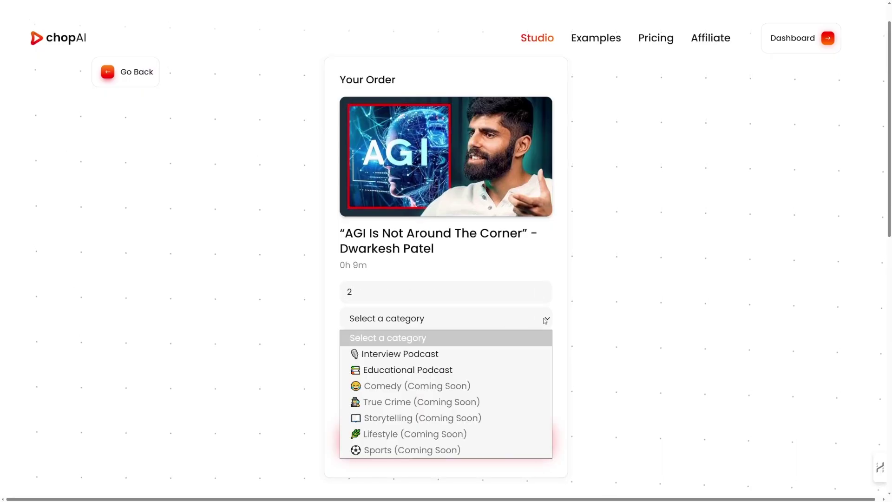
left_click(430, 370)
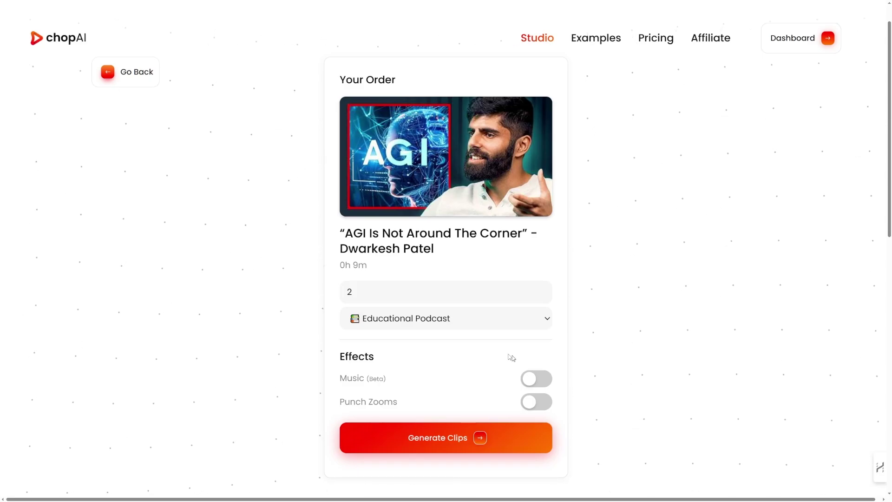
Enable the Music and Punch Zooms effects and generate the clips
left_click(532, 384)
left_click(541, 406)
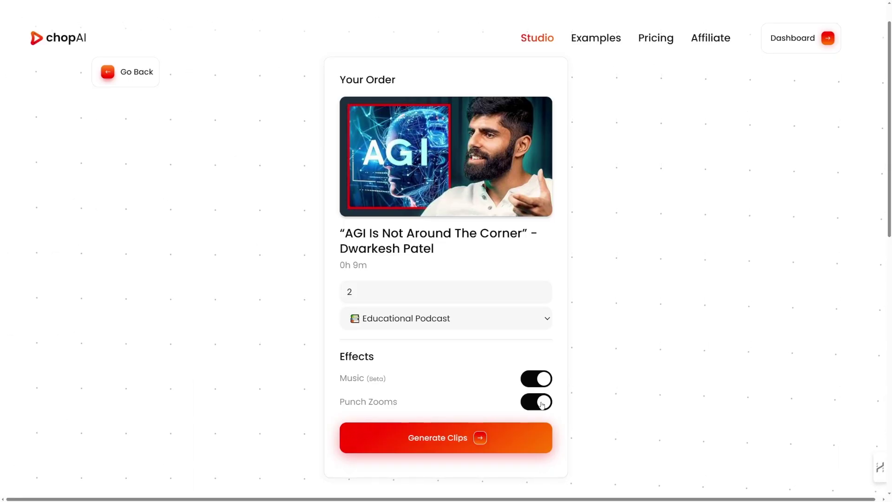
left_click(479, 437)
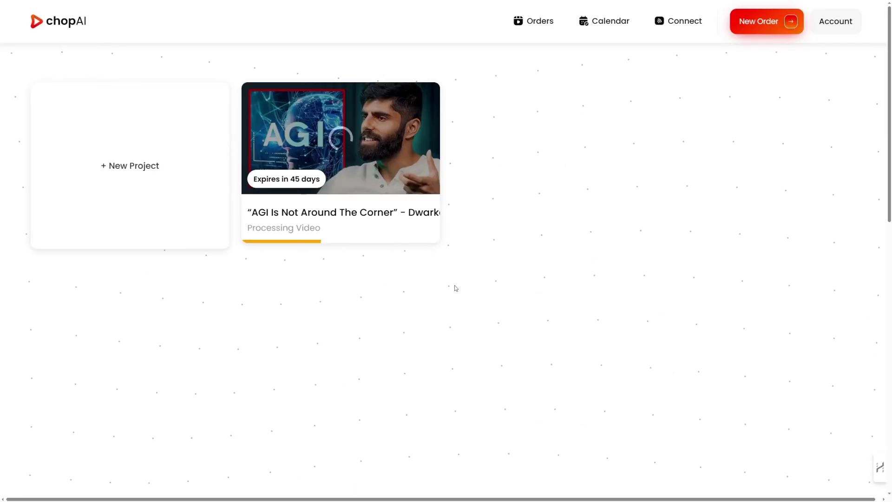
Switch between OpusClip and chopAI to check how far each has processed the submitted video
key("alt+Tab")
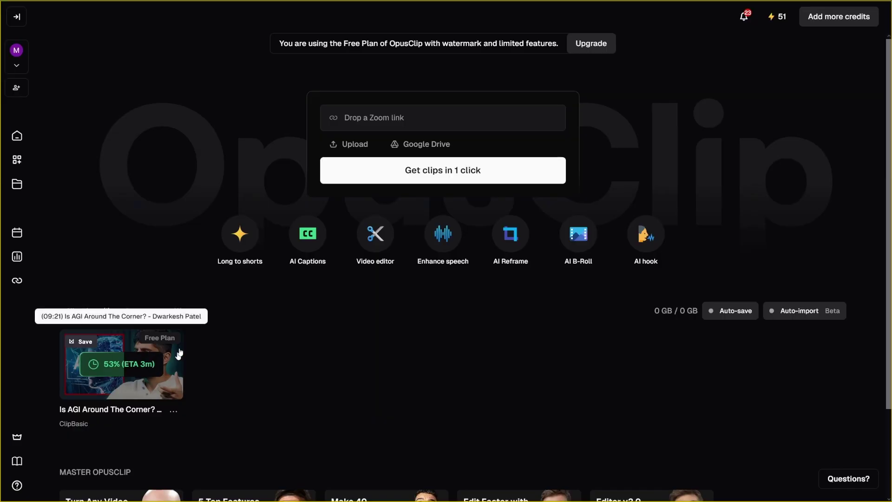
key("alt+Tab")
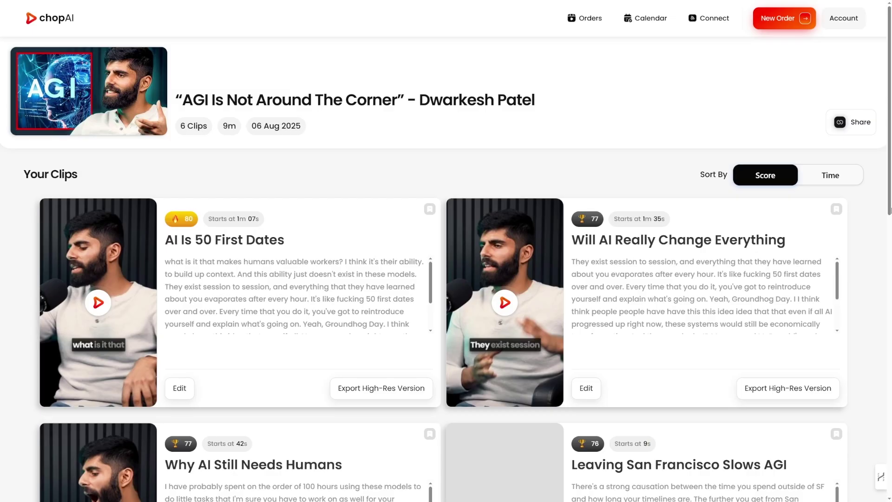
key("alt+Tab")
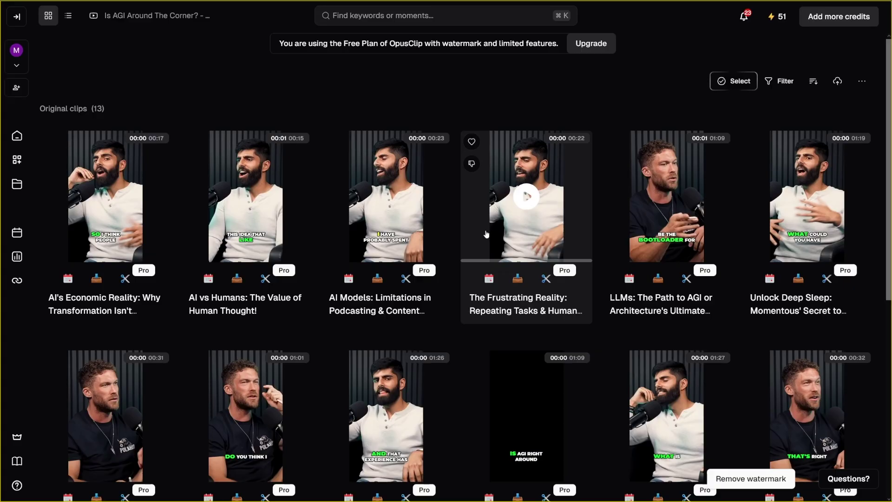
Look through the full grid of original clips generated by OpusClip
scroll(467, 227, "down", 3)
scroll(466, 227, "down", 3)
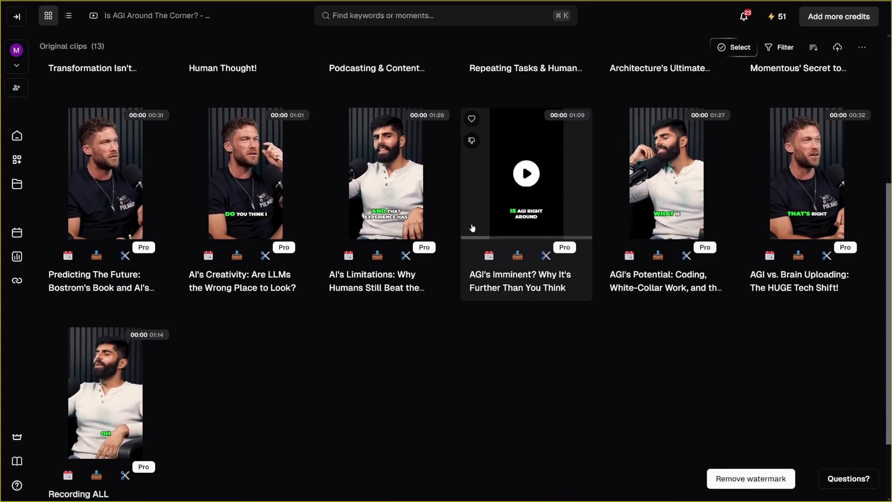
scroll(466, 232, "up", 5)
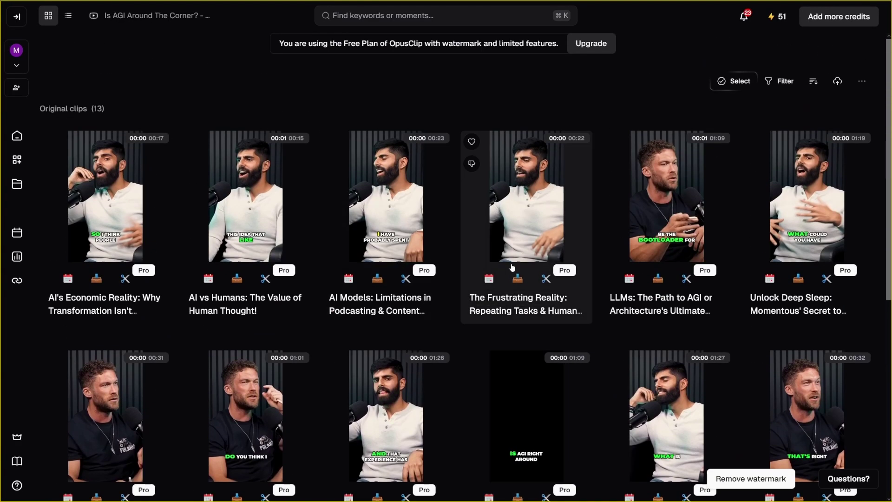
scroll(457, 266, "down", 1)
scroll(488, 288, "down", 1)
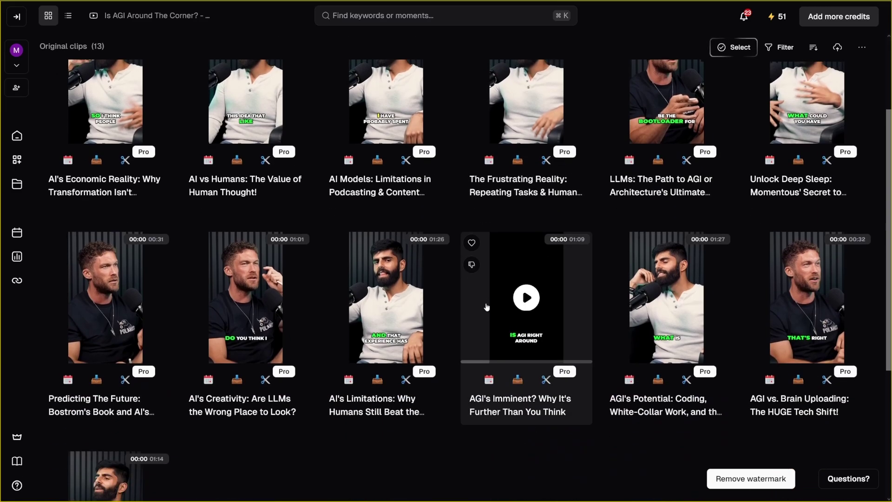
scroll(483, 297, "up", 3)
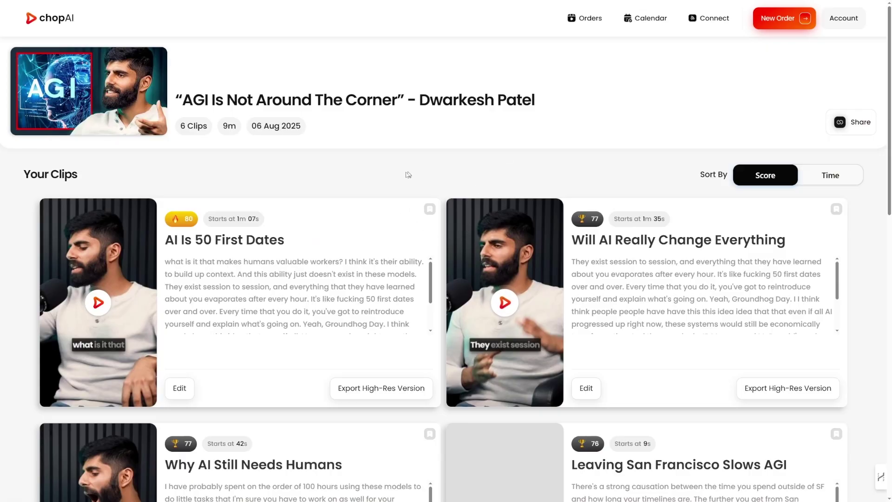
Examine the clips generated in the chopAI project, including their scores and transcripts
scroll(456, 212, "down", 1)
scroll(456, 212, "down", 4)
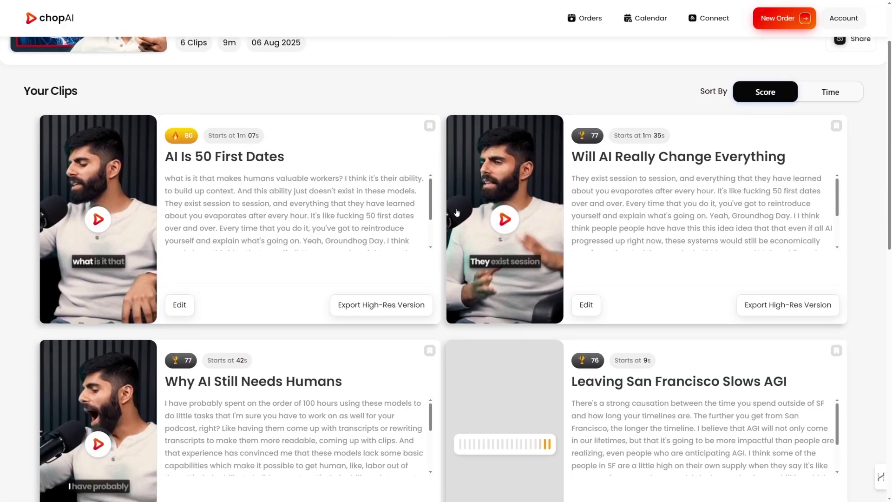
scroll(439, 158, "up", 3)
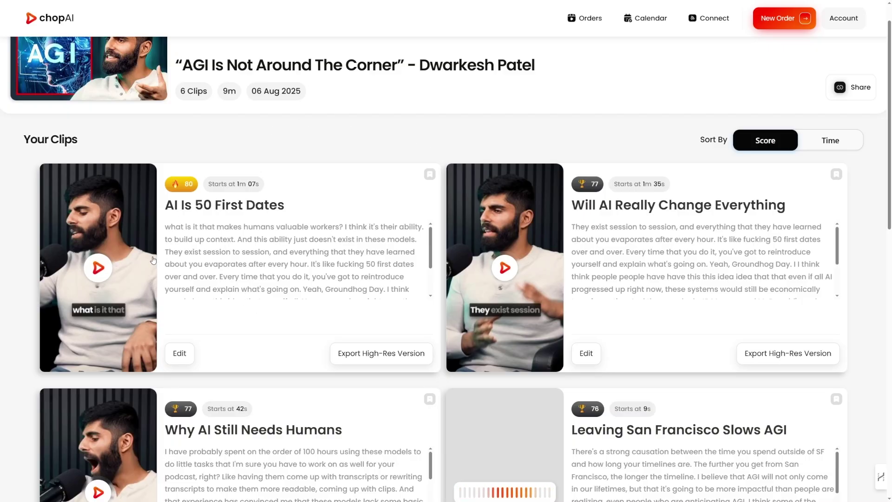
Preview the chopAI clip "AI Is 50 First Dates", pause it near the start and examine its highlighted transcript segments
left_click(98, 267)
left_click(155, 150)
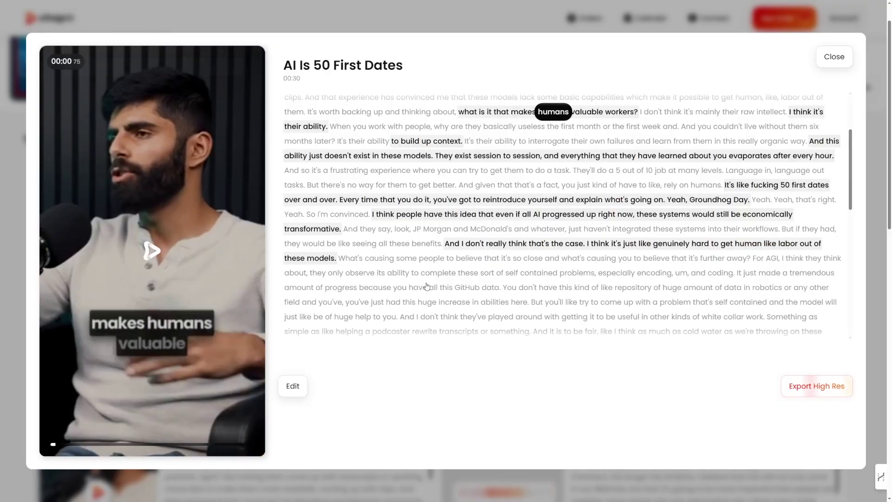
scroll(432, 283, "up", 1)
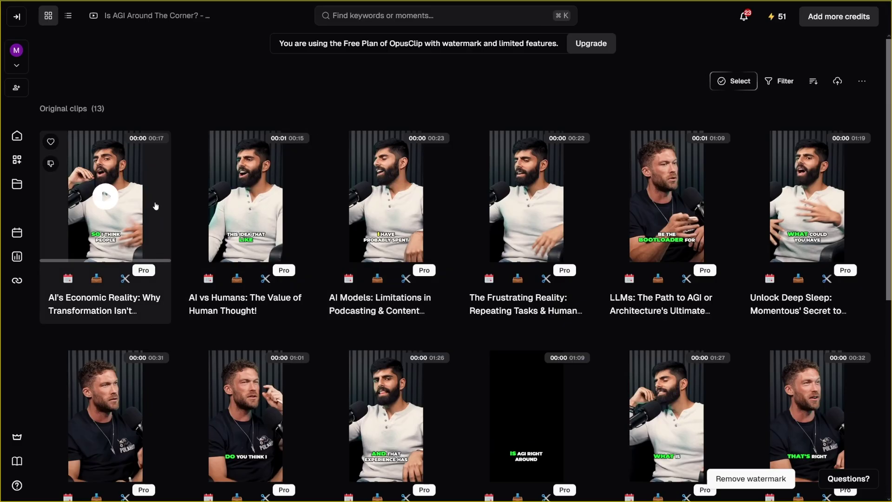
In OpusClip, inspect the transcripts of the clips "AI's Economic Reality" and "The Frustrating Reality"
left_click(155, 202)
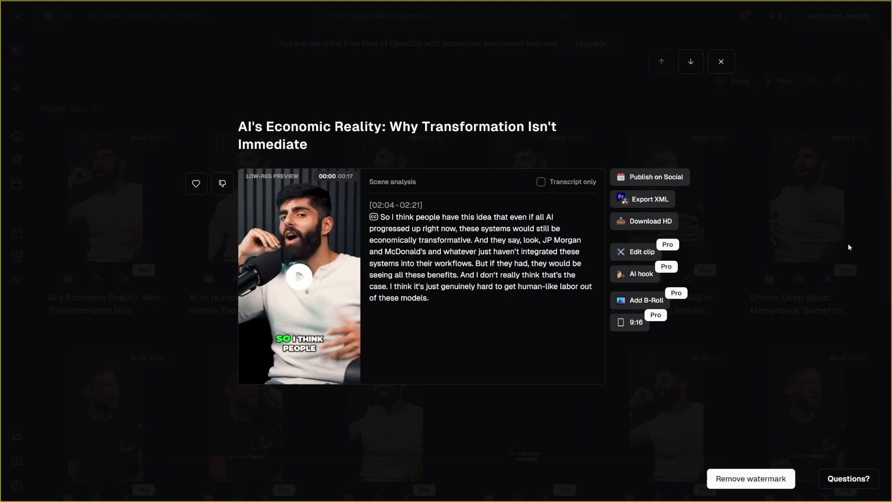
left_click(849, 247)
left_click(528, 213)
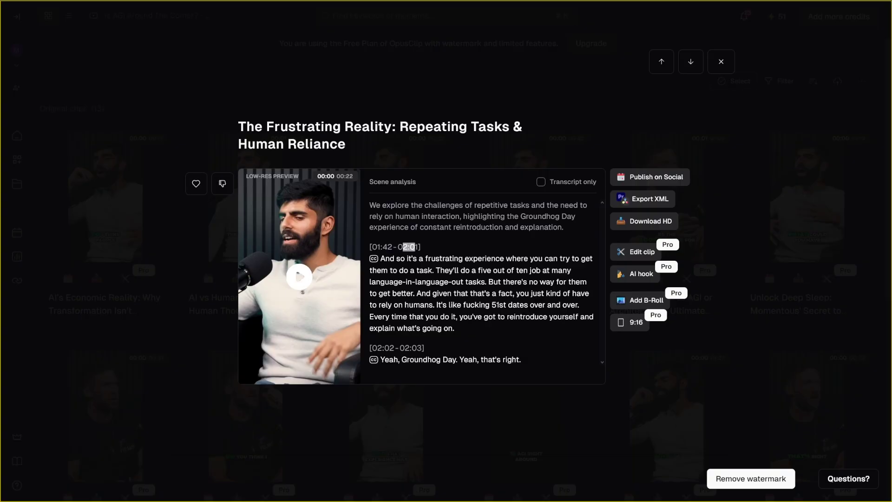
left_click(419, 290)
left_click(471, 297)
key("Escape")
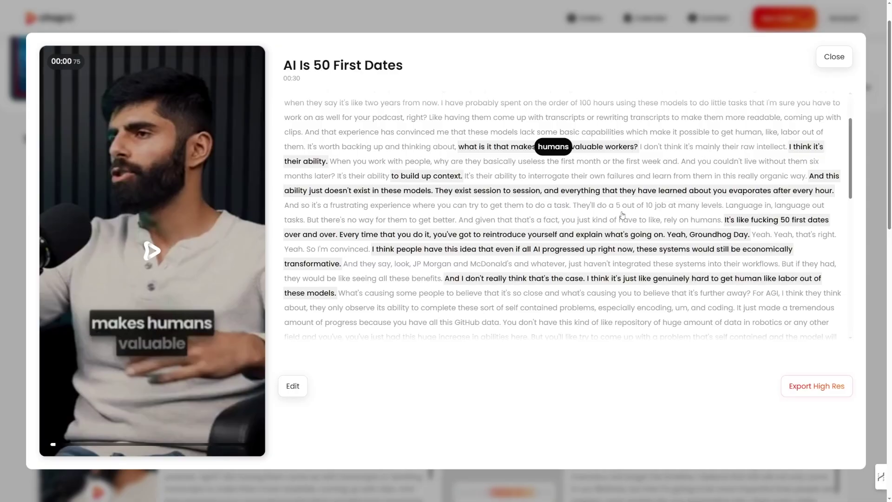
Review the full transcript of chopAI's "AI Is 50 First Dates" and play its preview, pausing at about 16 seconds
scroll(624, 274, "down", 2)
scroll(622, 279, "down", 1)
scroll(618, 281, "up", 2)
scroll(618, 278, "up", 2)
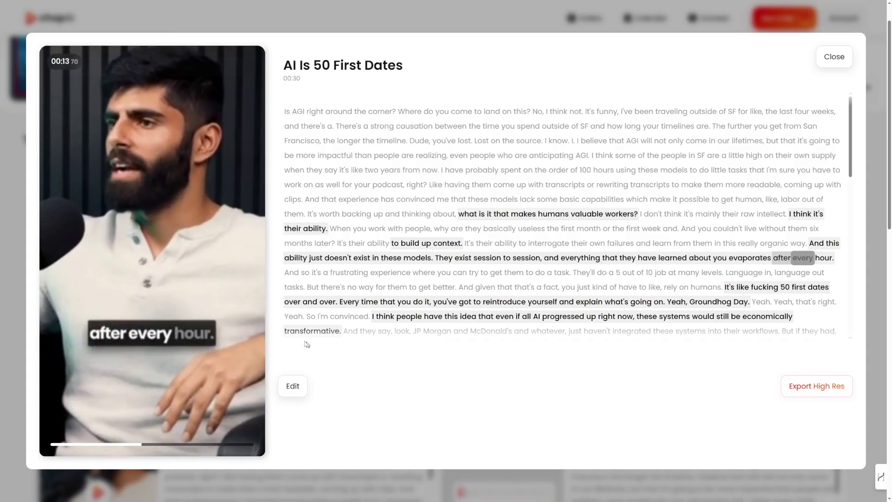
mouse_move(216, 347)
left_click(215, 348)
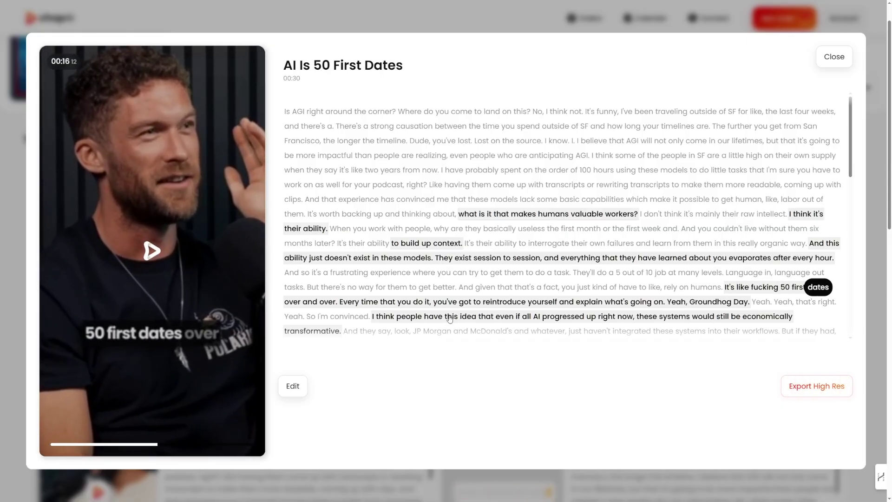
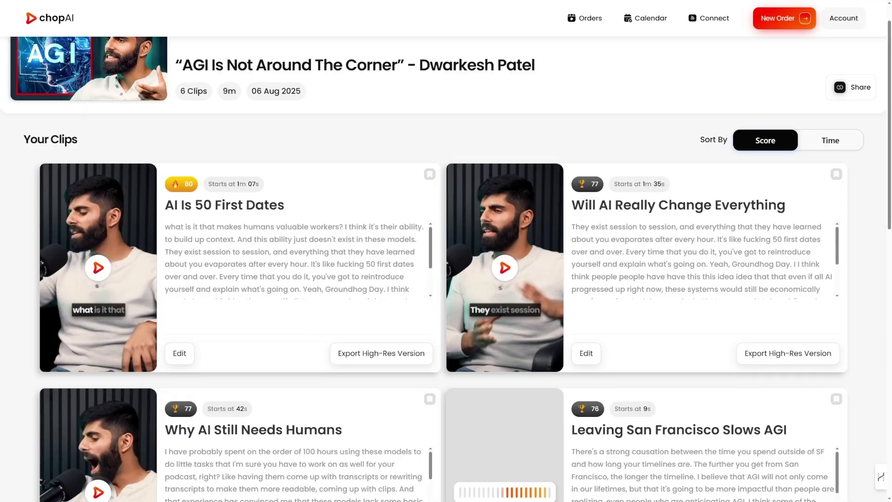
Browse the chopAI clip list and highlight the opening question in the "AI Is 50 First Dates" transcript
scroll(294, 260, "down", 1)
scroll(294, 260, "down", 4)
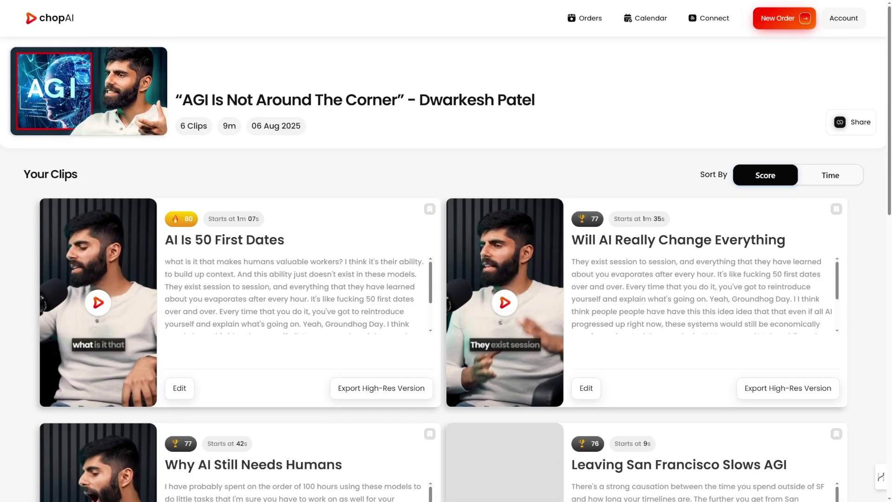
left_click_drag(165, 261, 342, 263)
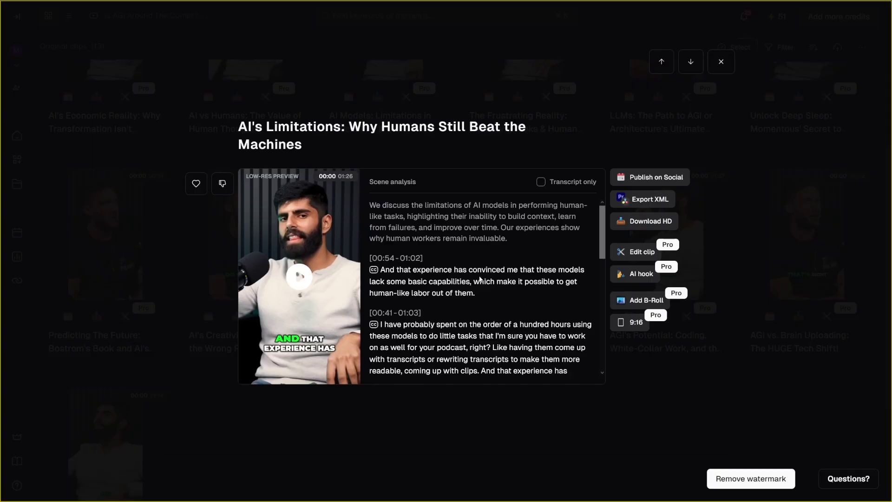
In OpusClip, read through the scene analysis of "AI's Limitations: Why Humans Still Beat the Machines" up to the 01:03-01:35 segment
scroll(477, 279, "down", 5)
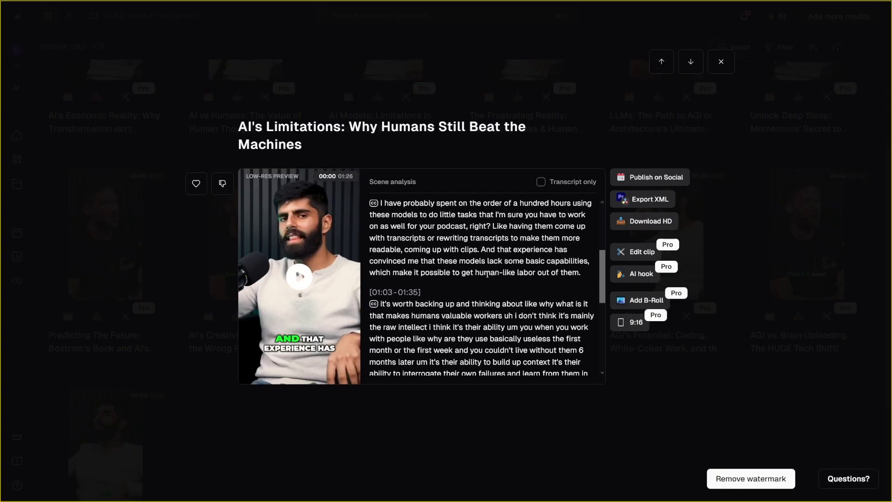
scroll(486, 277, "up", 3)
scroll(437, 284, "down", 3)
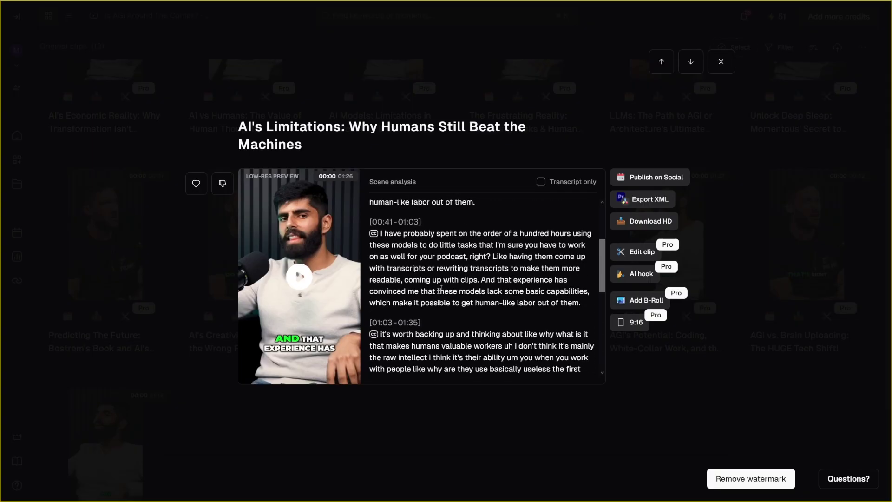
scroll(462, 301, "up", 1)
scroll(462, 301, "up", 2)
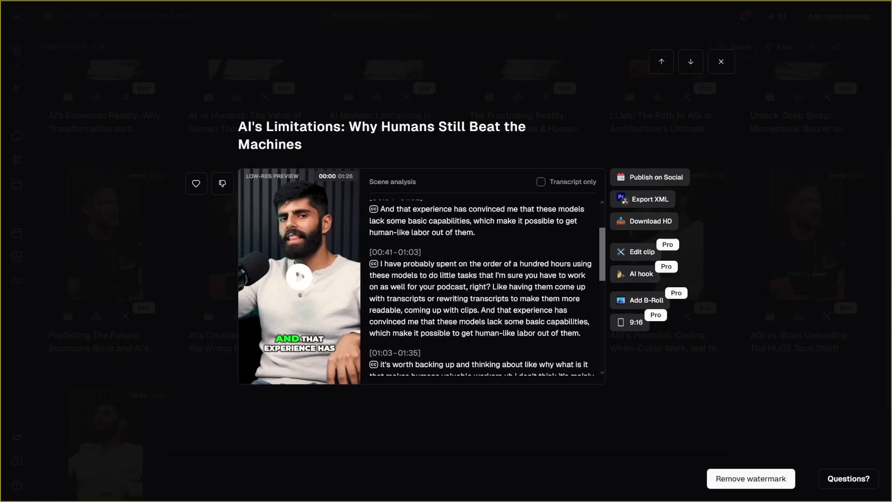
scroll(472, 292, "up", 2)
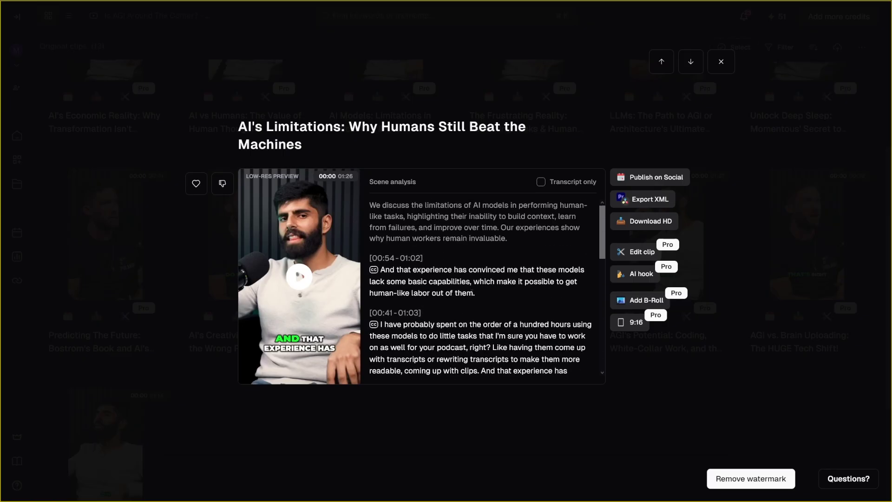
scroll(483, 288, "down", 6)
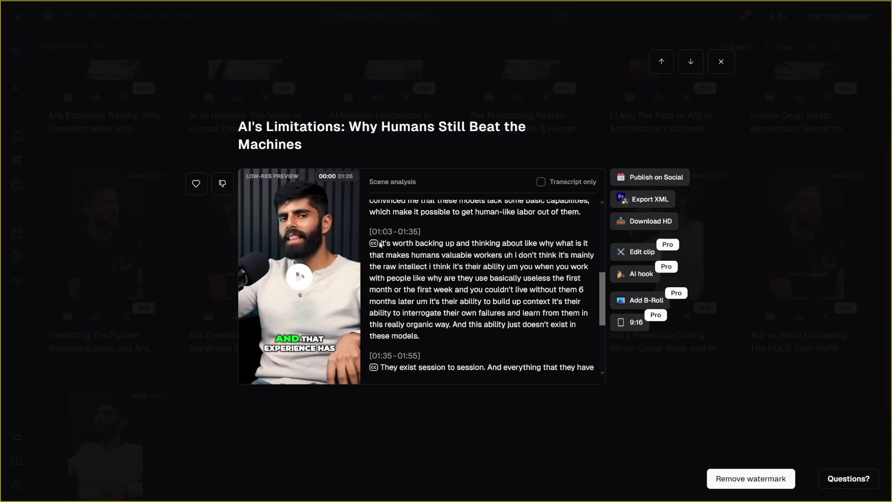
In the 01:03-01:35 segment, highlight in turn the valuable-workers question, the raw-intellect passage and the phrase about building up context
left_click_drag(391, 242, 504, 254)
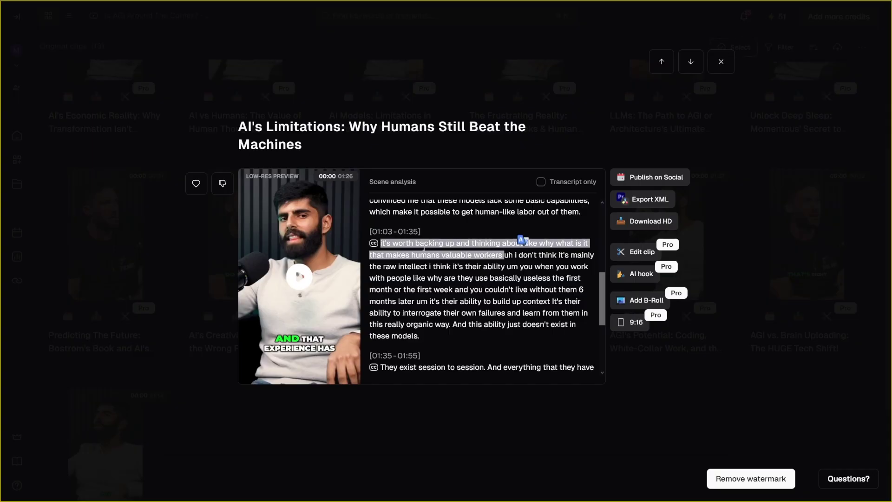
left_click(452, 235)
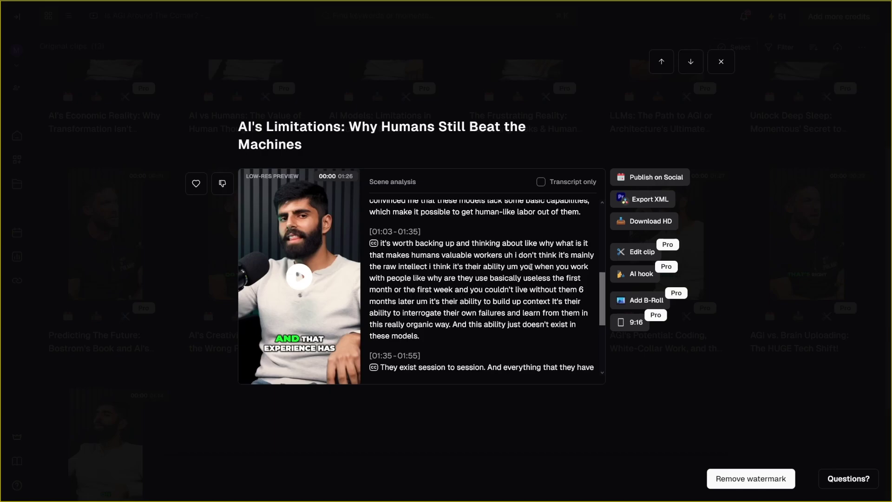
left_click_drag(505, 255, 567, 266)
left_click(436, 297)
left_click_drag(430, 301, 549, 301)
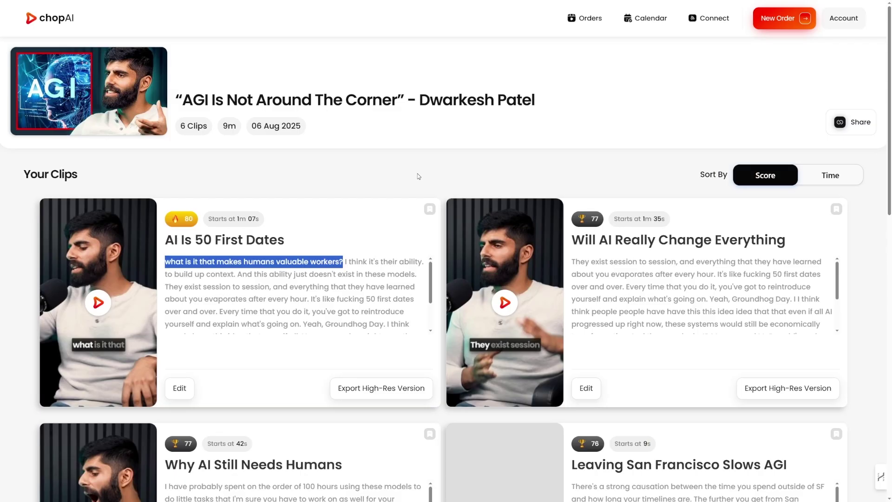
In chopAI, open the "AI Is 50 First Dates" clip for editing and look through its dialogue cuts
left_click(462, 173)
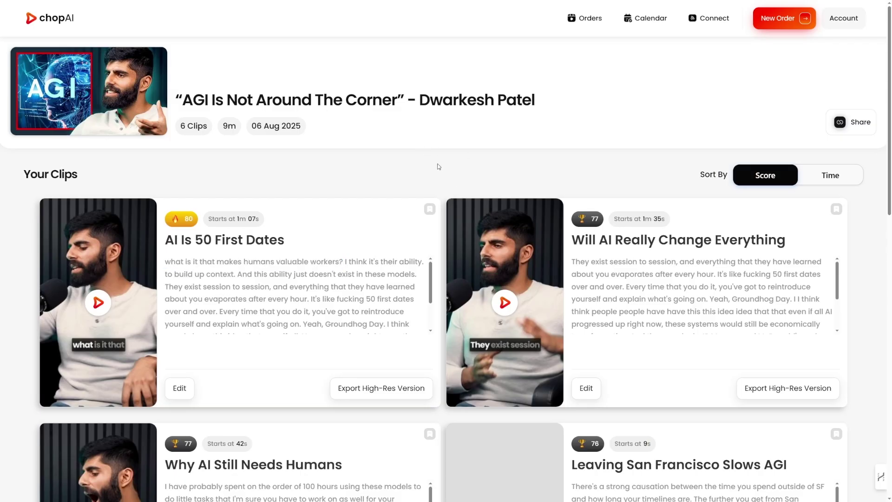
left_click(180, 388)
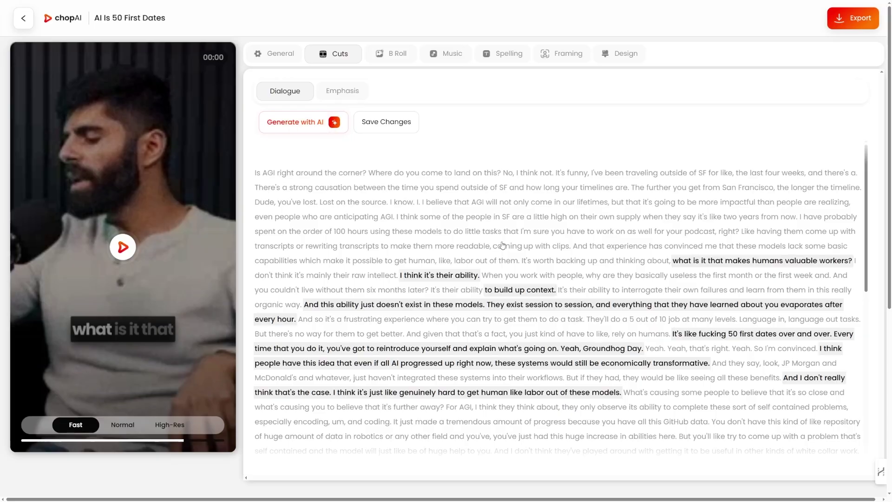
scroll(556, 203, "down", 4)
scroll(523, 289, "up", 4)
Include "It's their ability to interrogate their own failures" in the clip's dialogue, save the cuts, and preview to about 7 seconds
left_click_drag(560, 293, 723, 293)
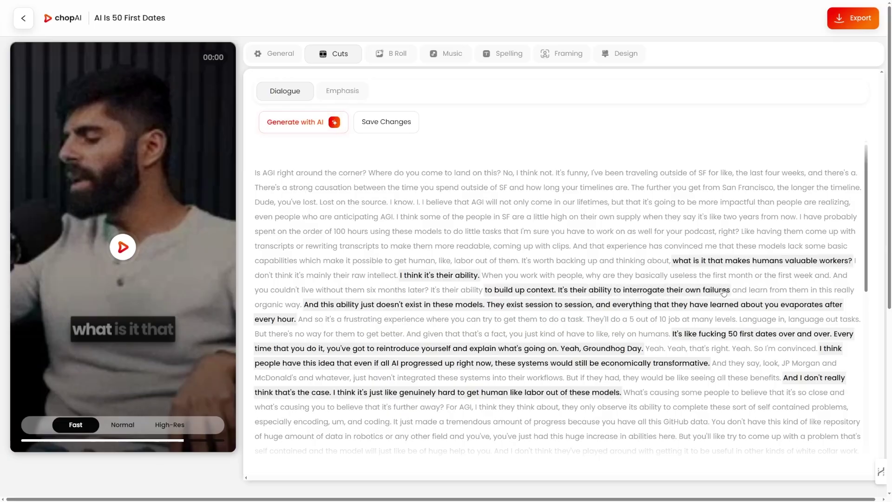
left_click(388, 127)
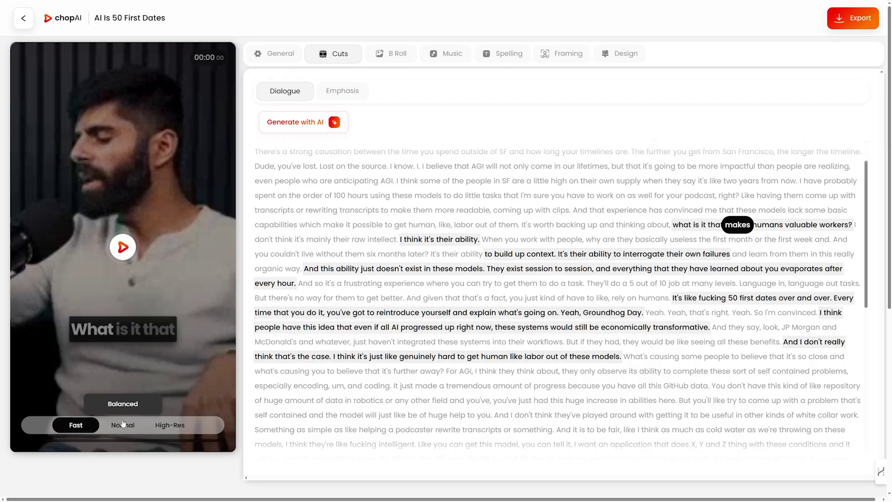
left_click(123, 247)
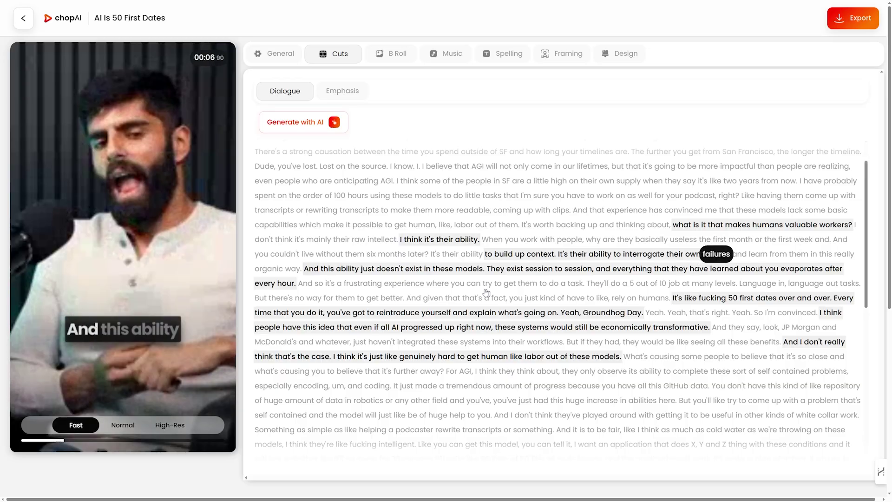
left_click(205, 299)
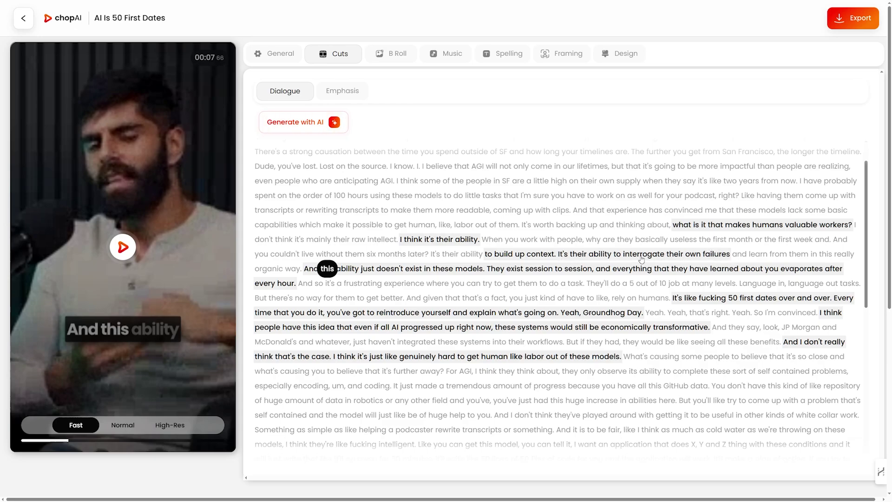
Remove "It's their ability to interrogate their own failures" from the clip's dialogue and save the changes
left_click(720, 256)
left_click_drag(695, 259, 563, 258)
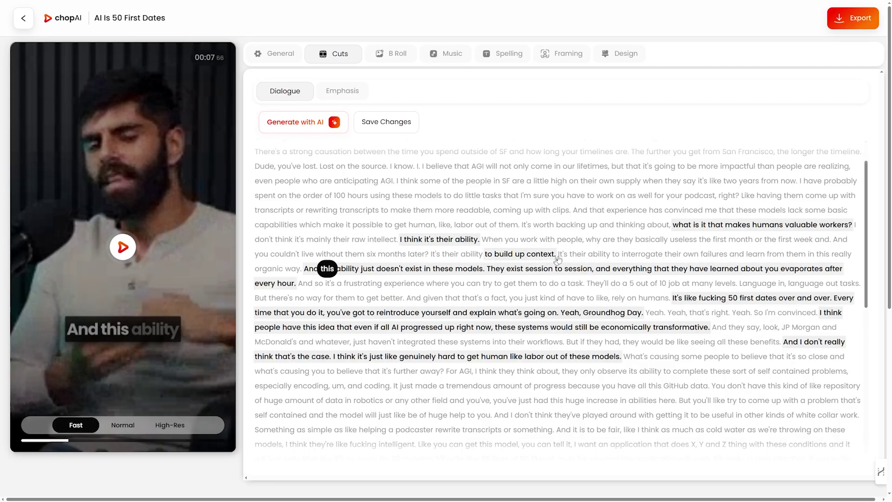
scroll(564, 272, "down", 3)
scroll(534, 301, "up", 3)
scroll(518, 317, "down", 1)
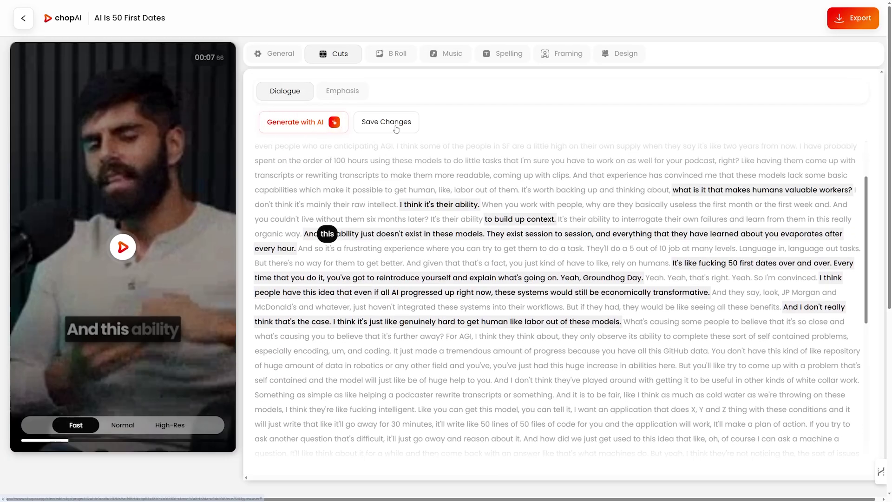
left_click(399, 125)
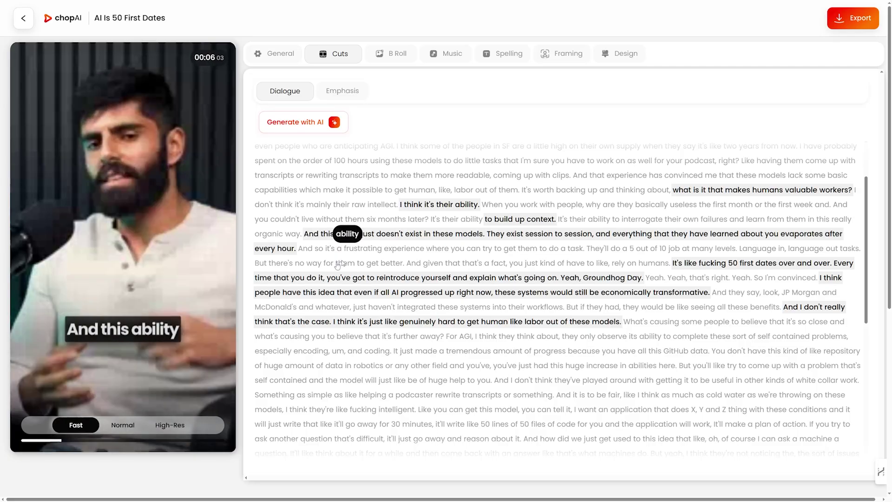
Replay the join between "to build up context" and "And this ability just doesn't exist", pausing at about 6.7 seconds
key("space")
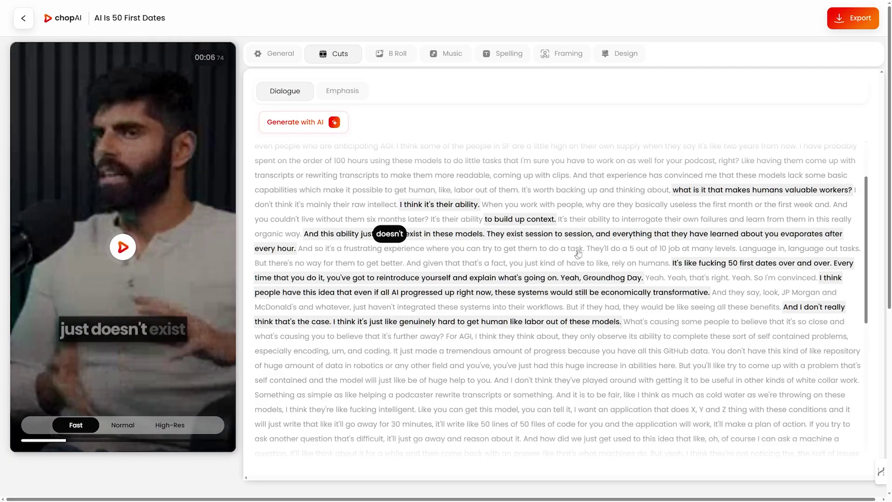
key("space")
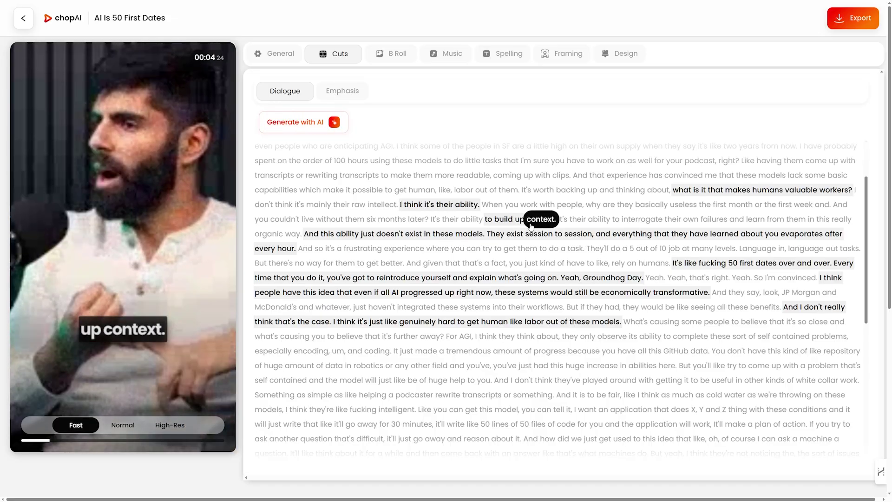
left_click(209, 279)
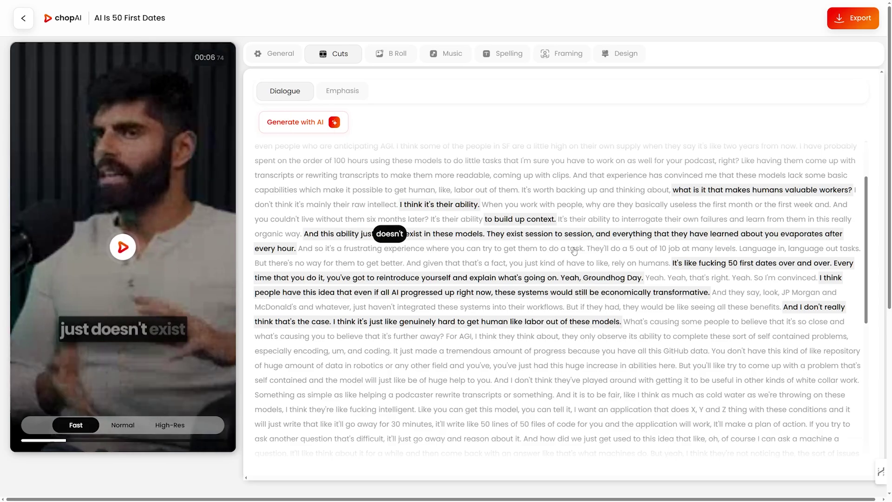
left_click(574, 251)
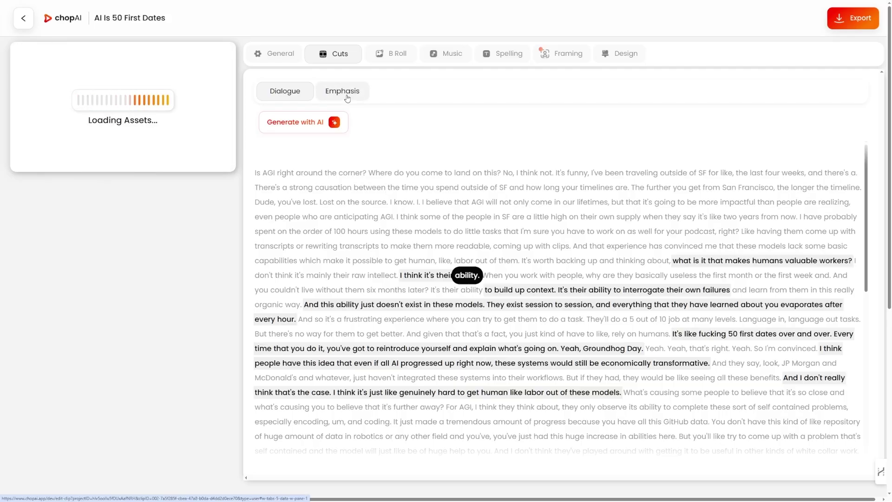
Examine the clip's emphasised phrases and their Zoom, Animate, Subtitles and Stop Music options
left_click(339, 96)
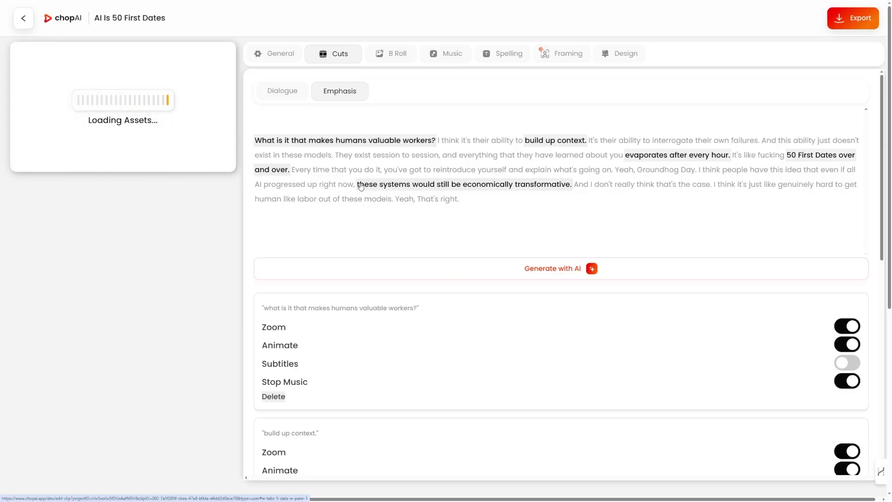
left_click(438, 185)
left_click(442, 187)
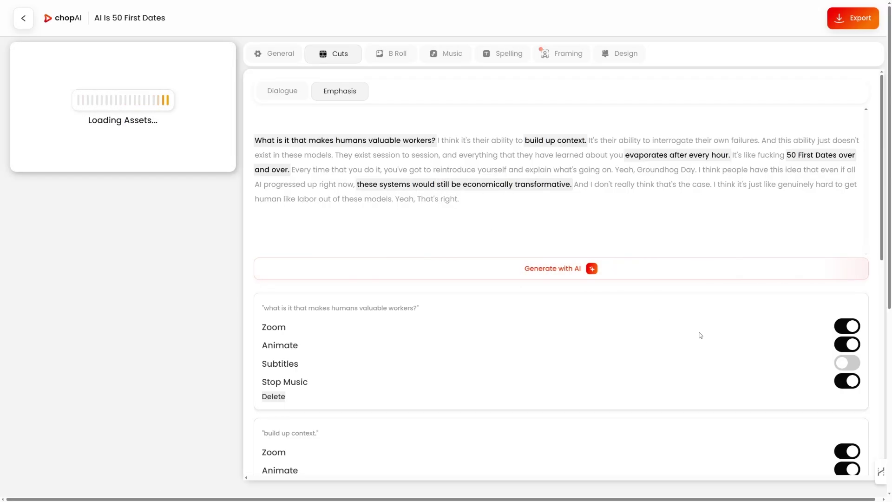
scroll(650, 302, "down", 1)
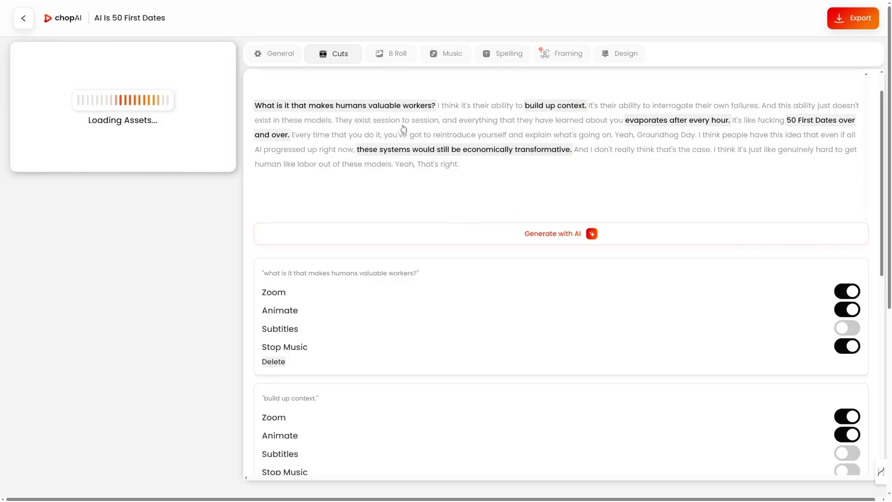
Add a new B-roll item and search for "beach" images for it, switching the source from Google to Unsplash
left_click(397, 55)
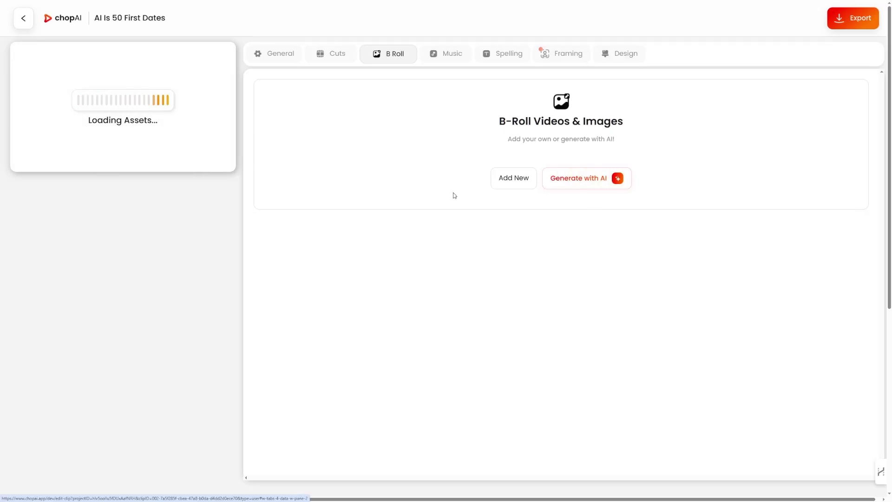
left_click(514, 181)
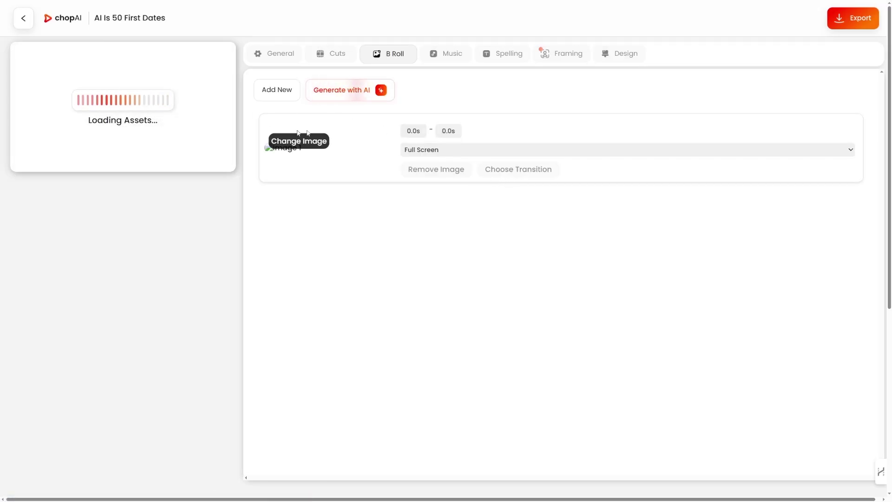
left_click(303, 147)
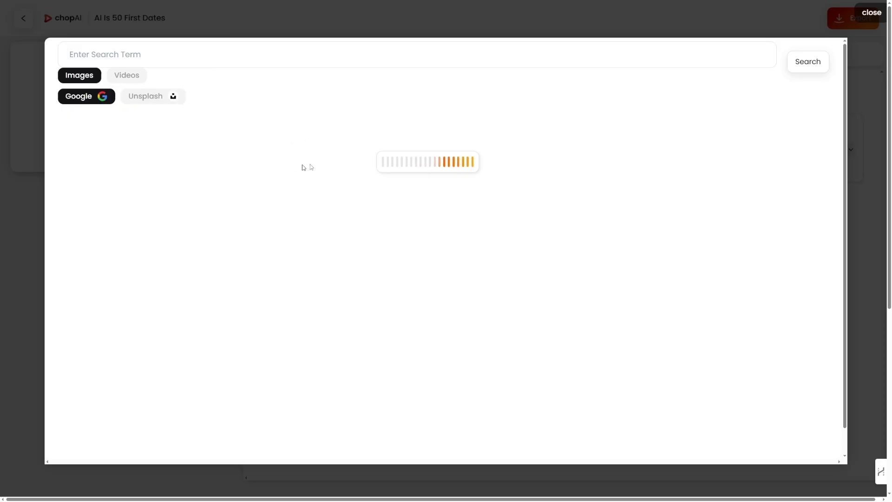
left_click(70, 55)
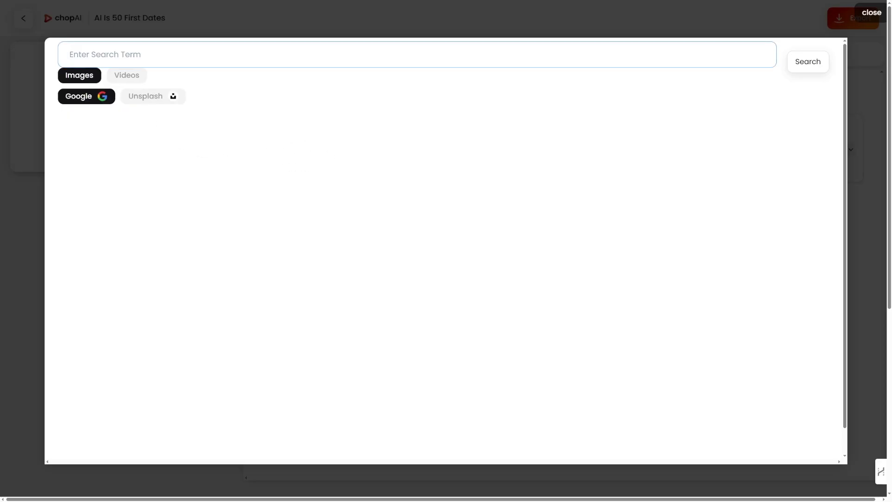
left_click(805, 69)
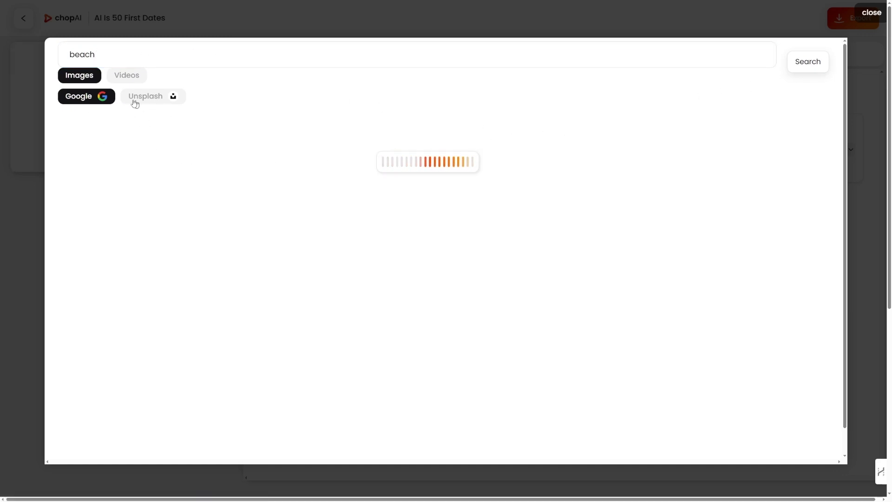
left_click(154, 100)
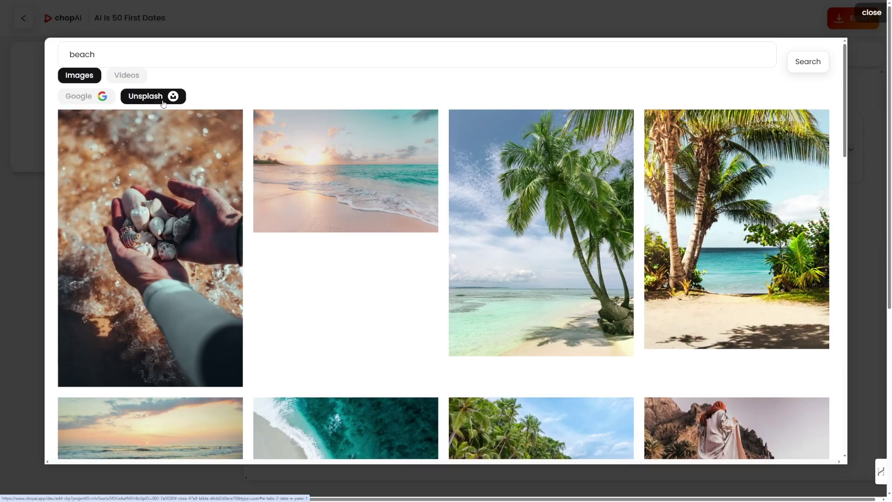
Preview and choose the Pexels beach video with the leaning palm tree as the B-roll, and select its time values
left_click(136, 78)
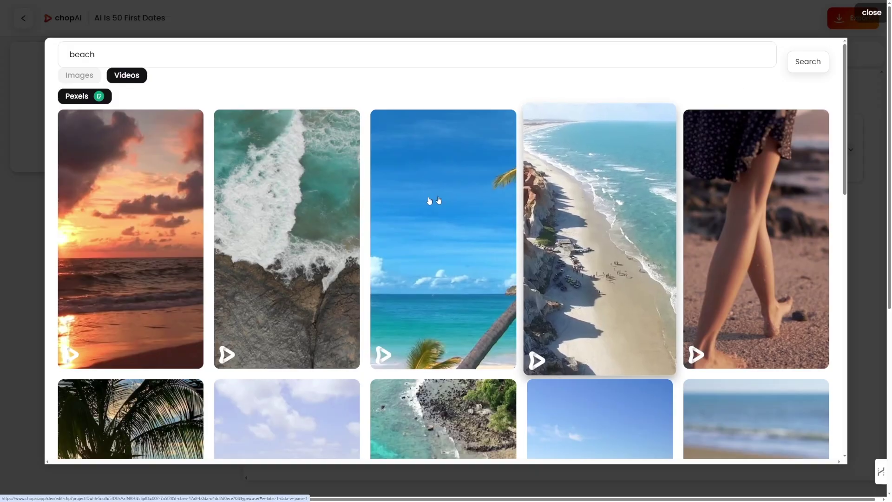
left_click(450, 183)
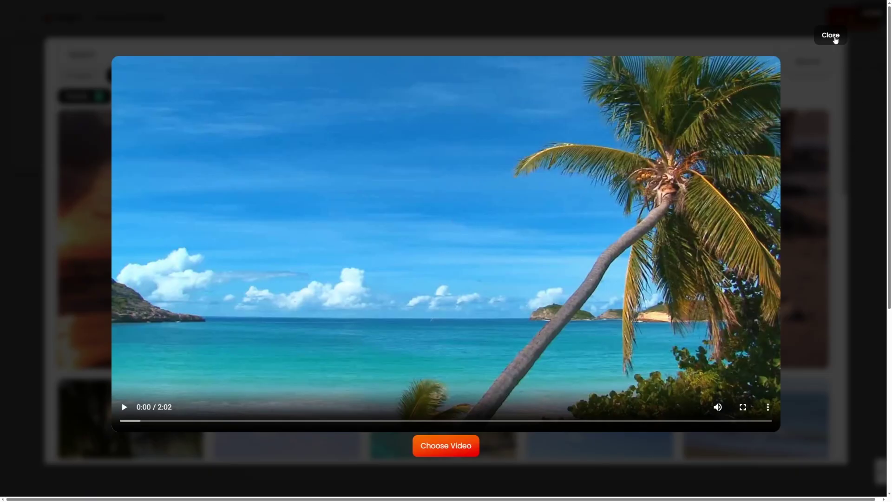
left_click(835, 40)
left_click(445, 184)
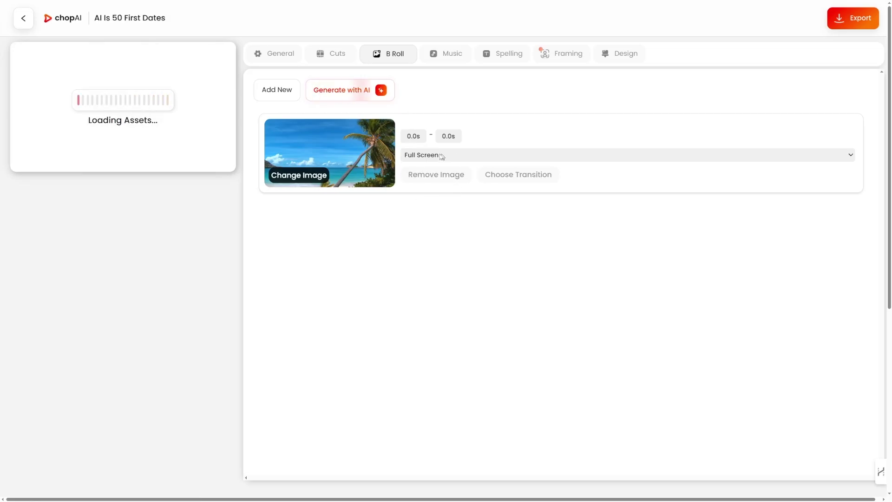
double_click(420, 136)
left_click_drag(419, 135, 416, 135)
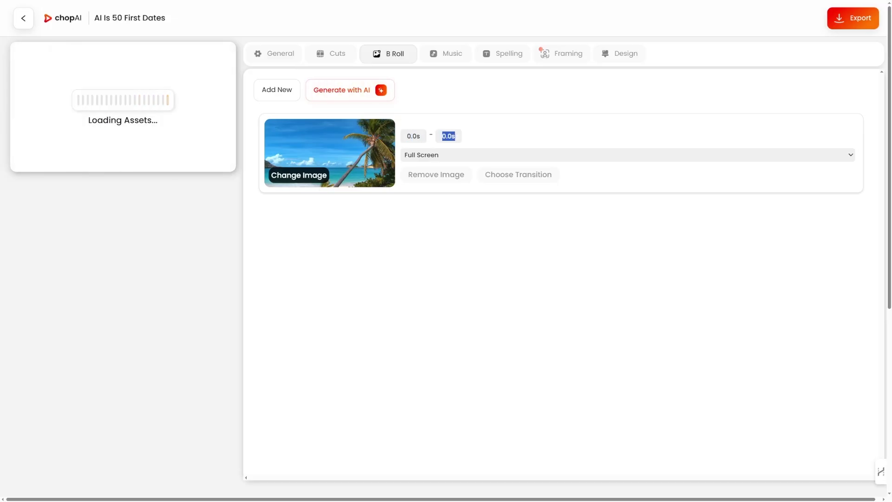
Review the clip's music and framing settings, the subtitle design presets, and the general format and dialogue volume options
left_click(454, 54)
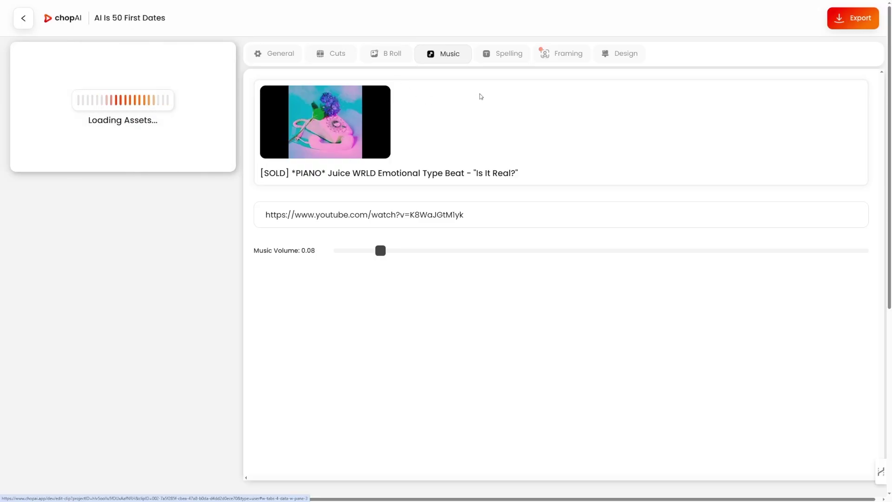
left_click(557, 55)
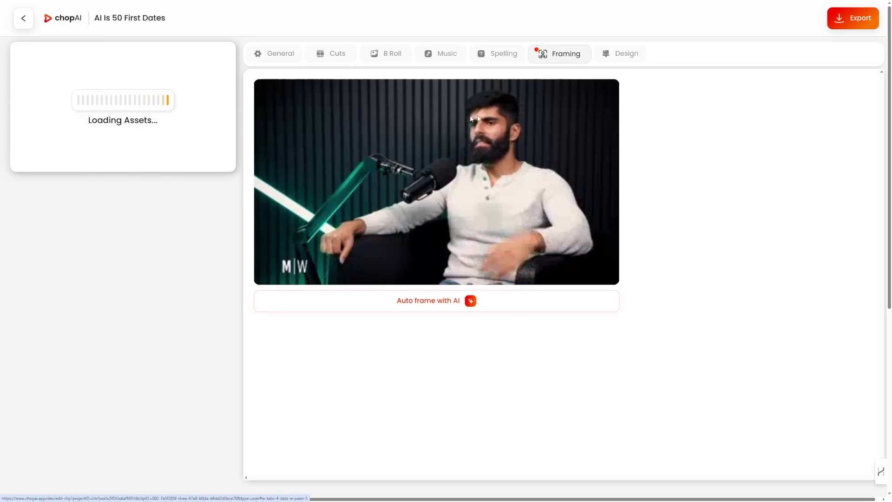
left_click(646, 52)
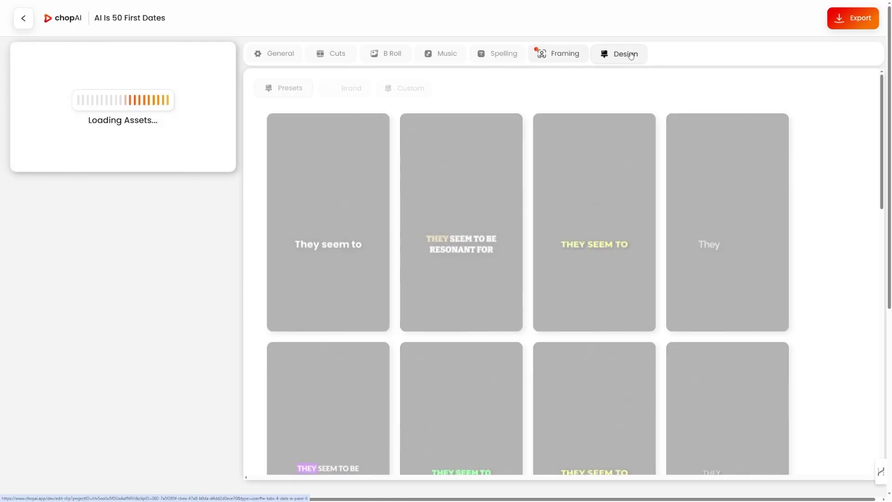
scroll(591, 231, "down", 1)
scroll(591, 231, "down", 15)
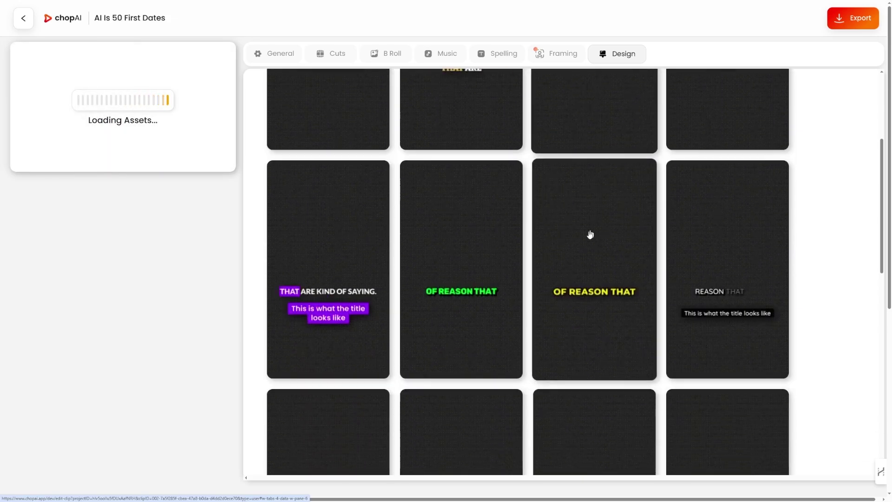
scroll(584, 240, "up", 15)
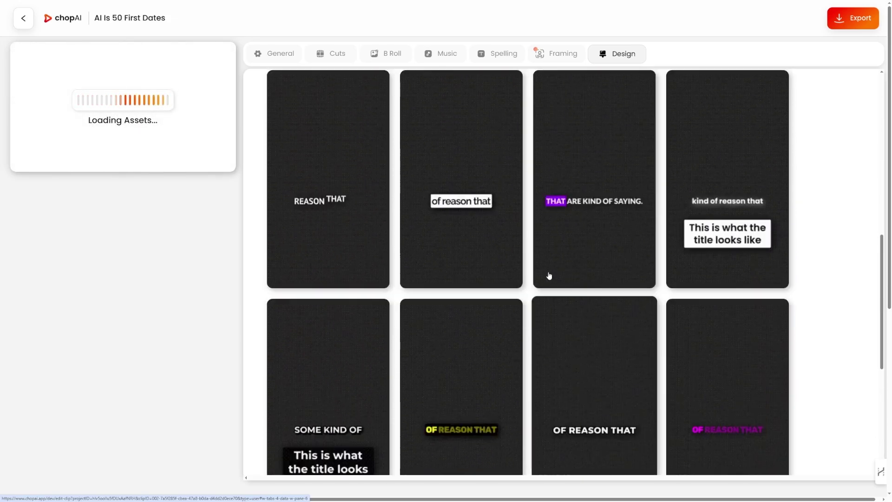
left_click(278, 62)
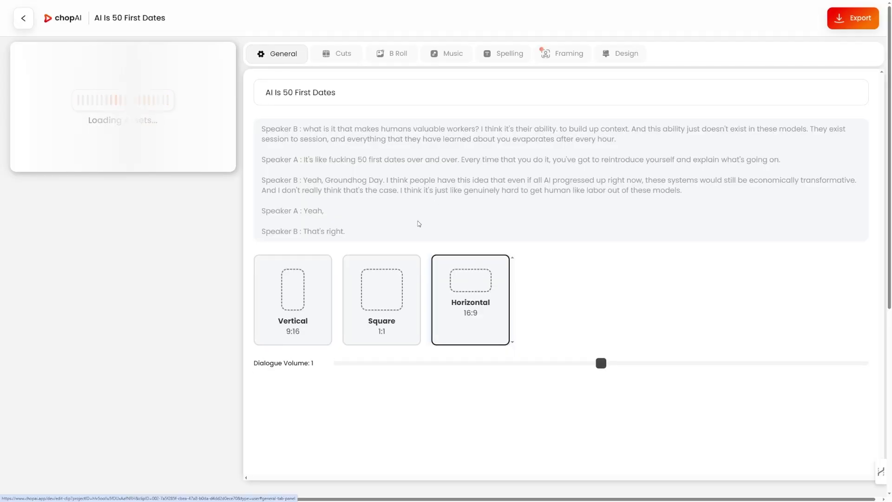